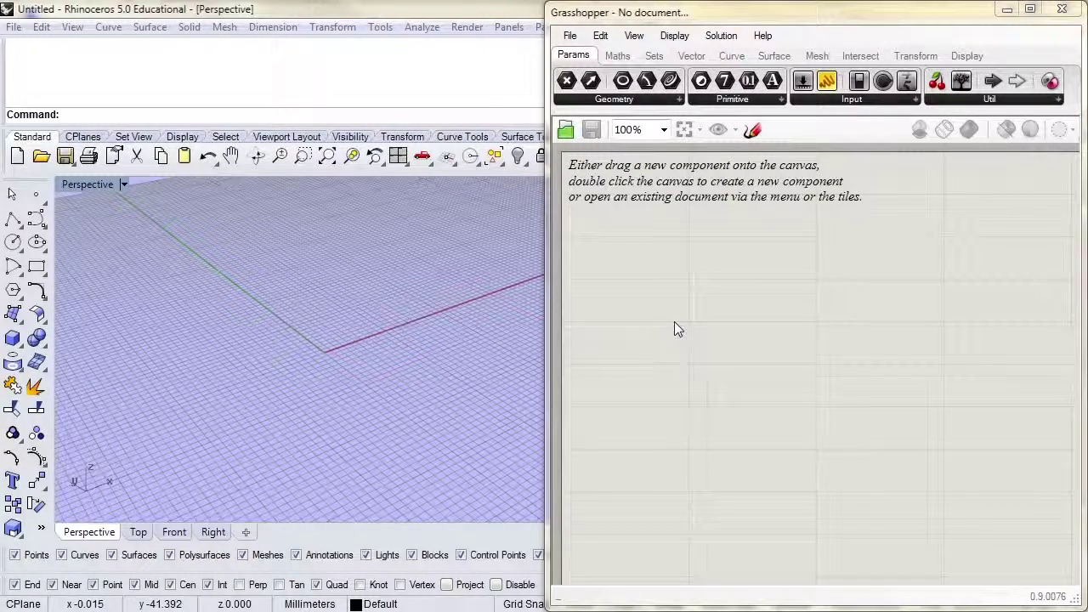
Step: Drag a Construct Point component from Vector > Point onto the empty canvas
click(691, 55)
click(935, 99)
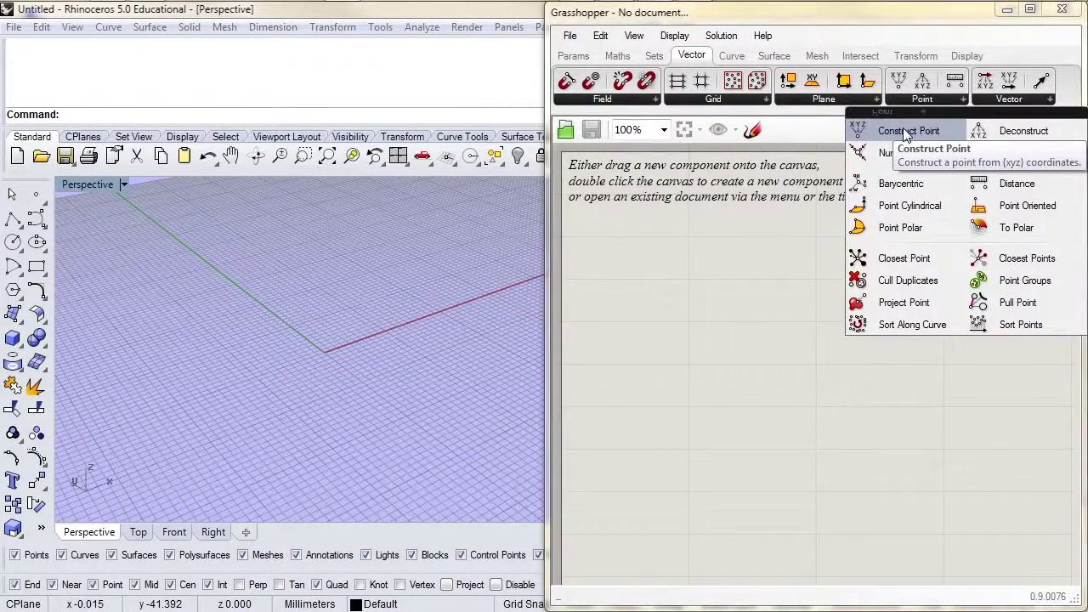
drag(905, 133, 746, 283)
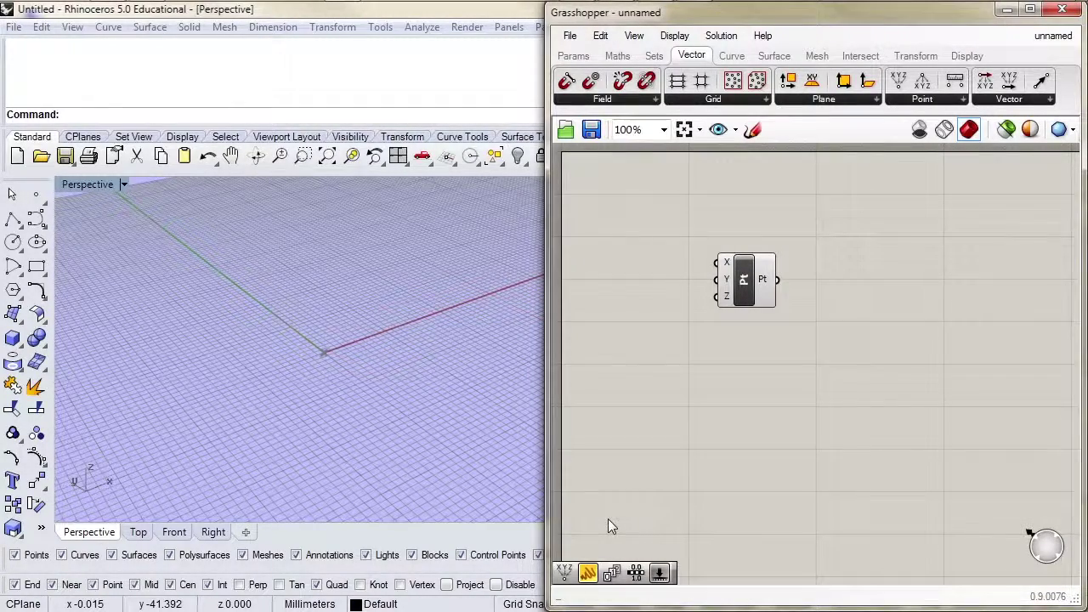
right_drag(812, 457, 760, 418)
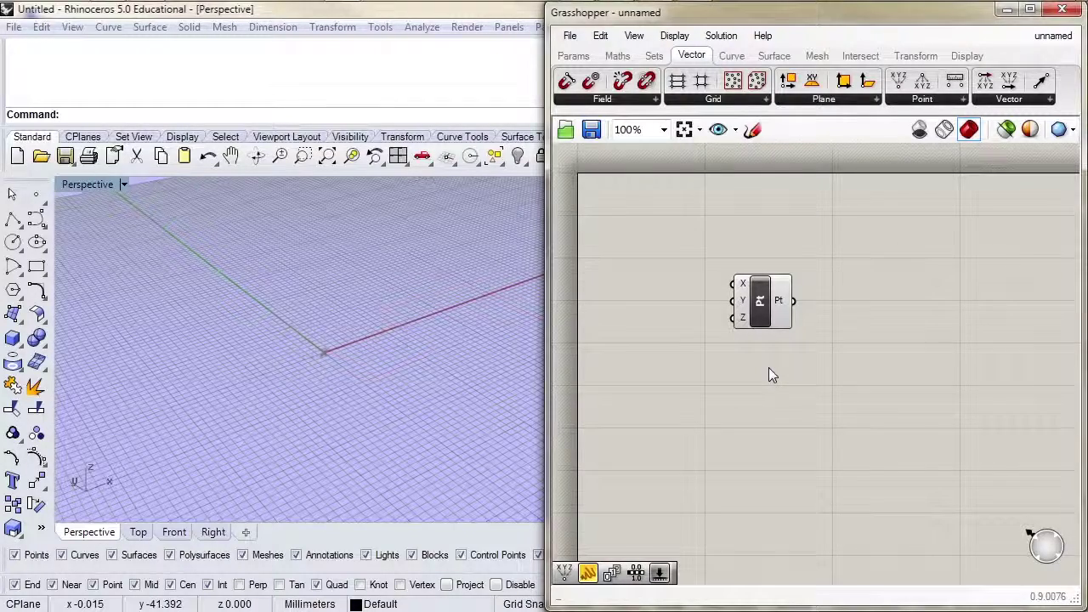
click(674, 36)
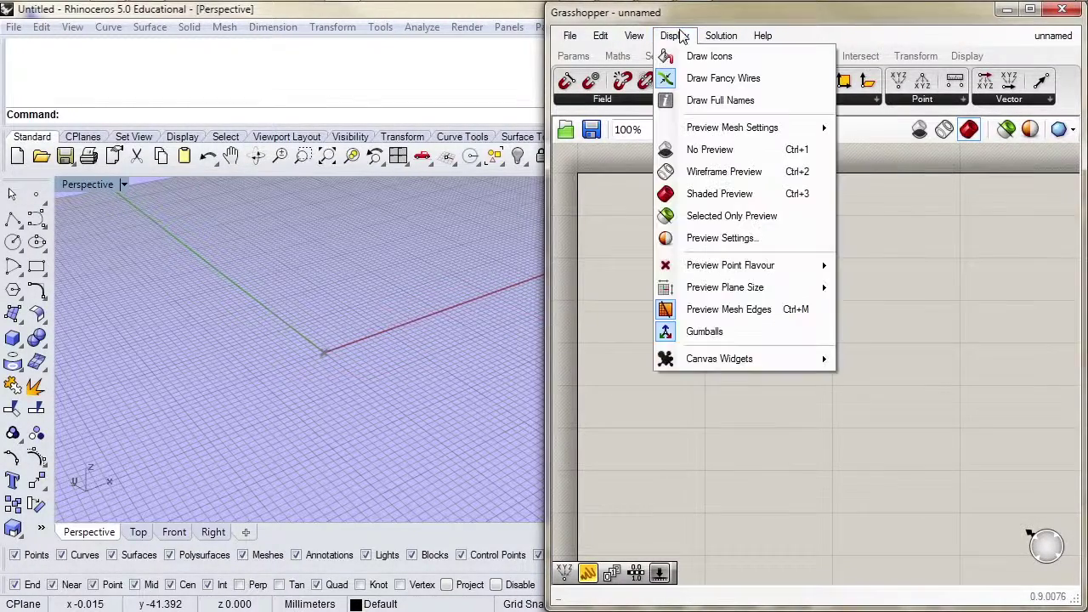
mouse_move(711, 360)
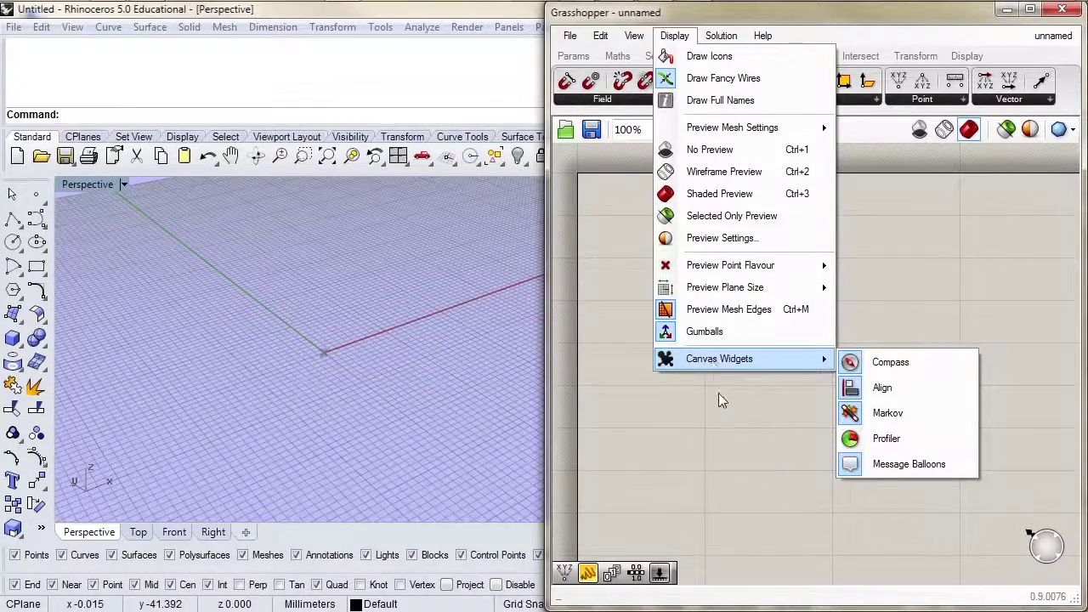
click(720, 390)
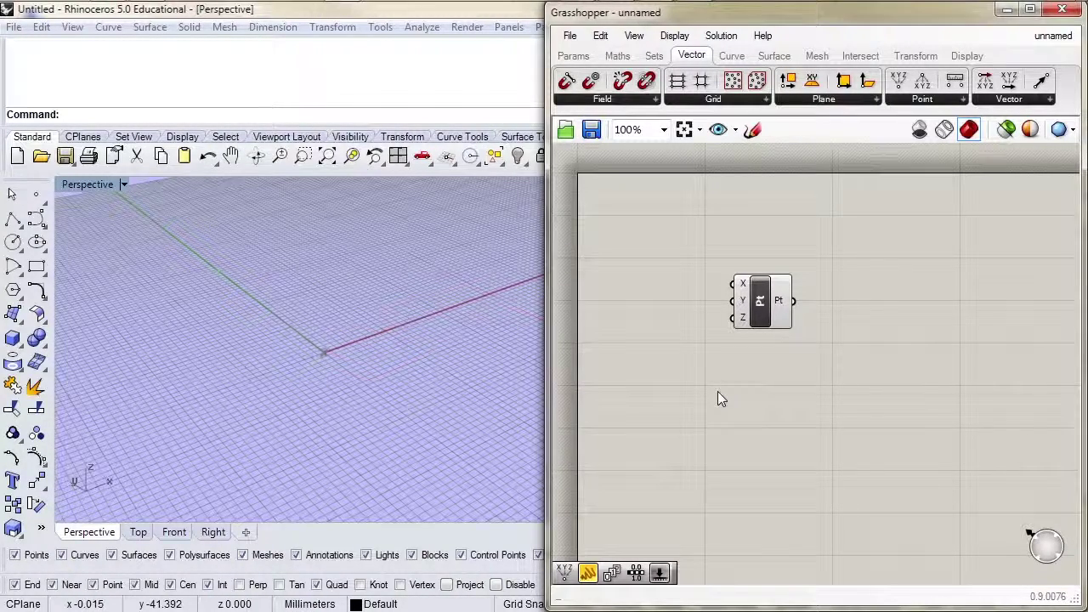
drag(724, 249, 751, 362)
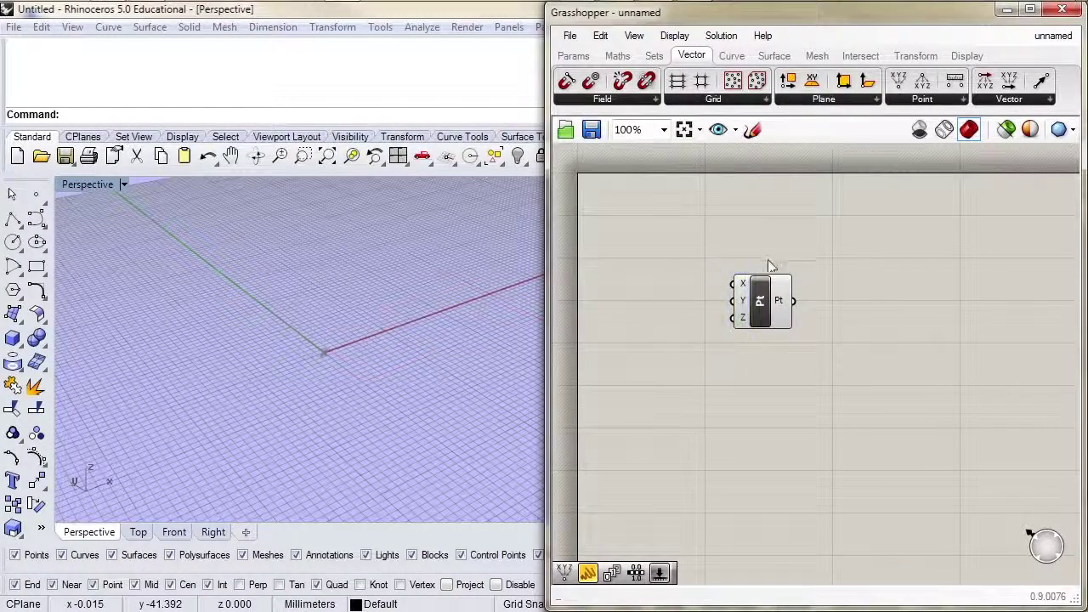
drag(771, 255, 816, 360)
click(674, 35)
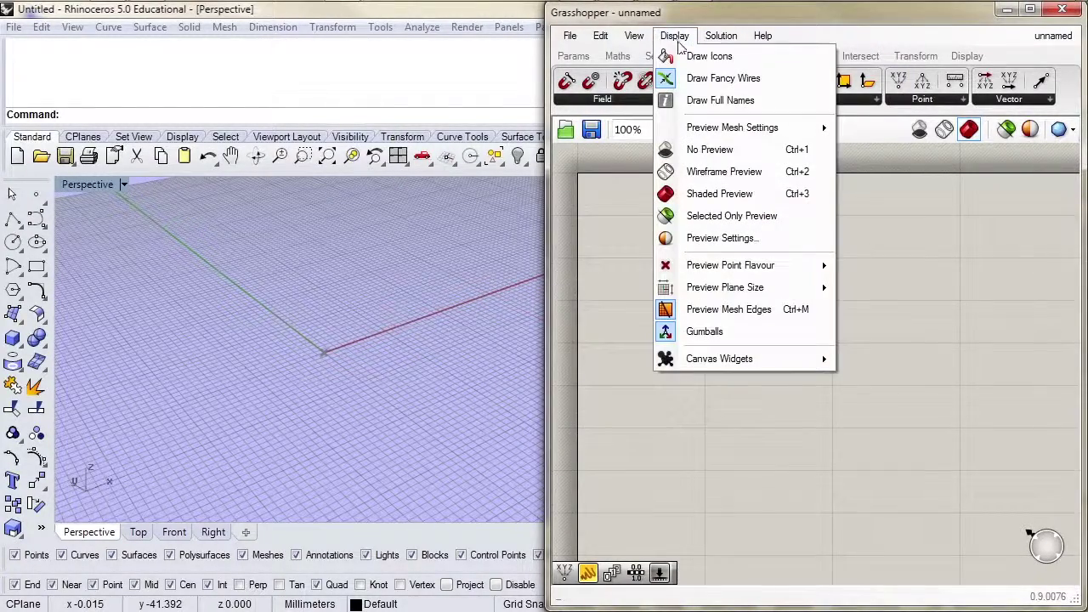
click(719, 58)
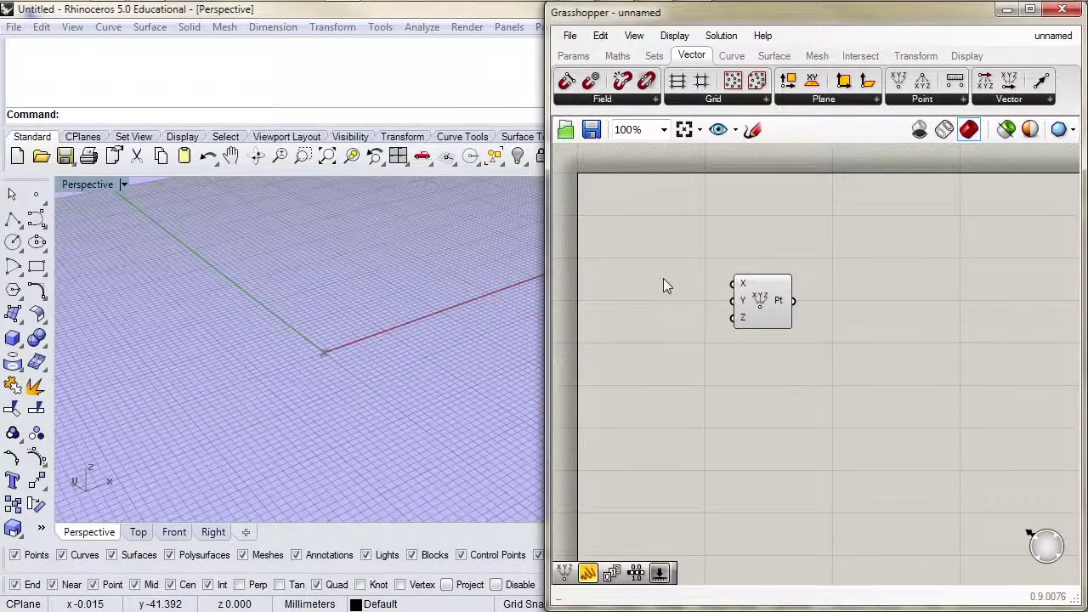
click(677, 38)
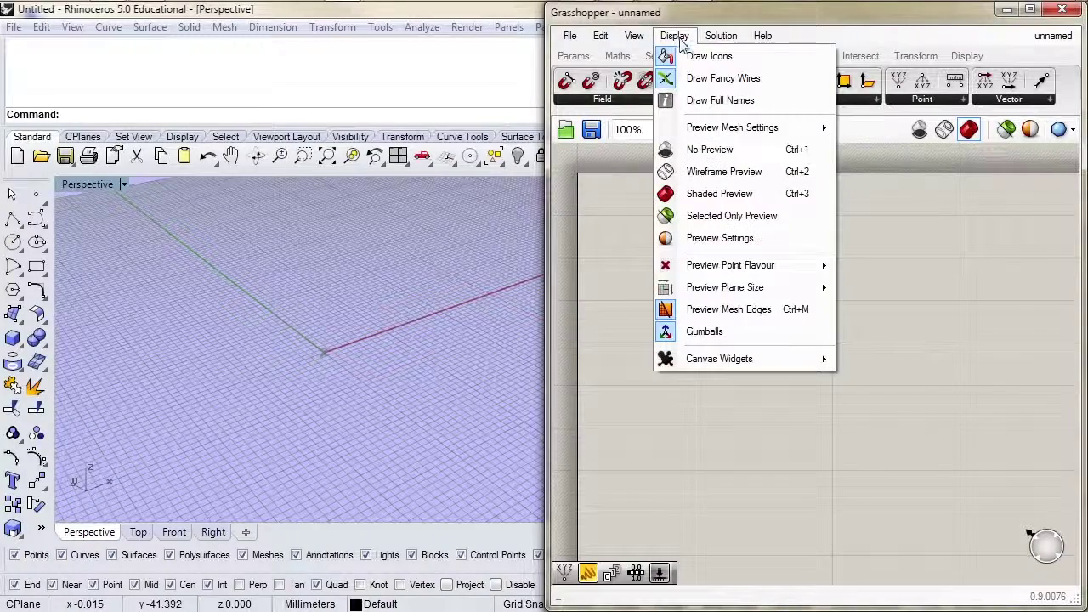
click(708, 56)
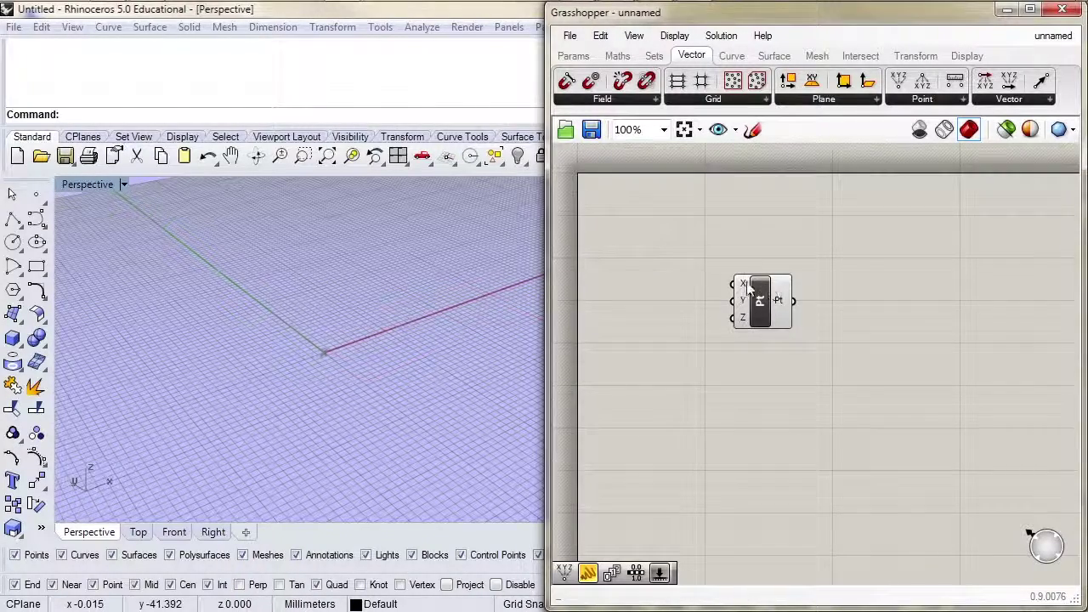
Step: Read the X, Pt and Z parameter tooltips, then select Construct Point to highlight its origin point
mouse_move(741, 282)
mouse_move(780, 306)
click(767, 302)
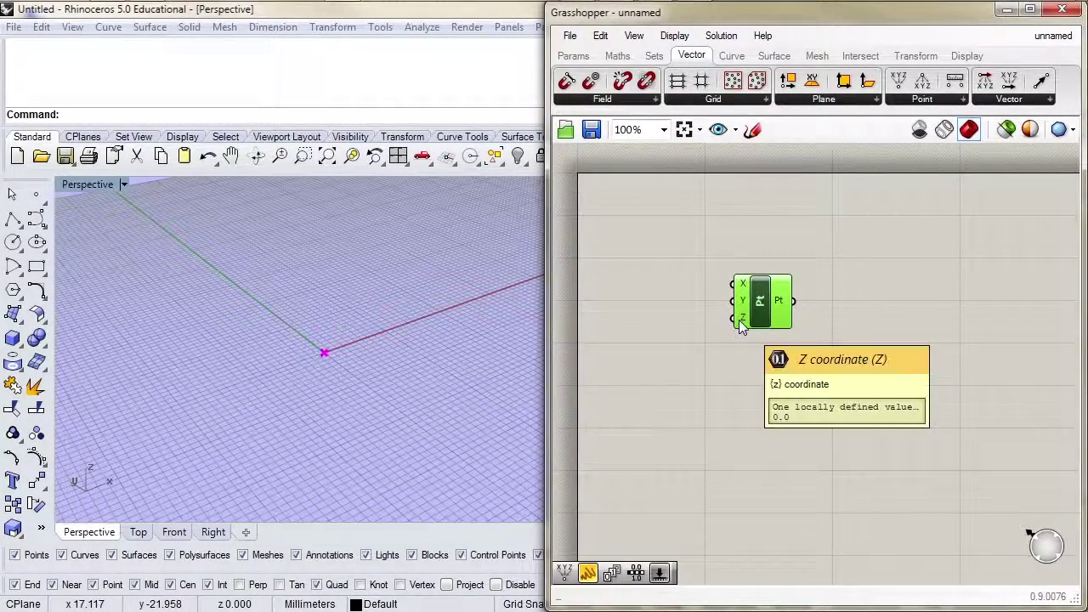
Step: Turn off Preview for the Construct Point component so its origin point disappears from Rhino
click(711, 362)
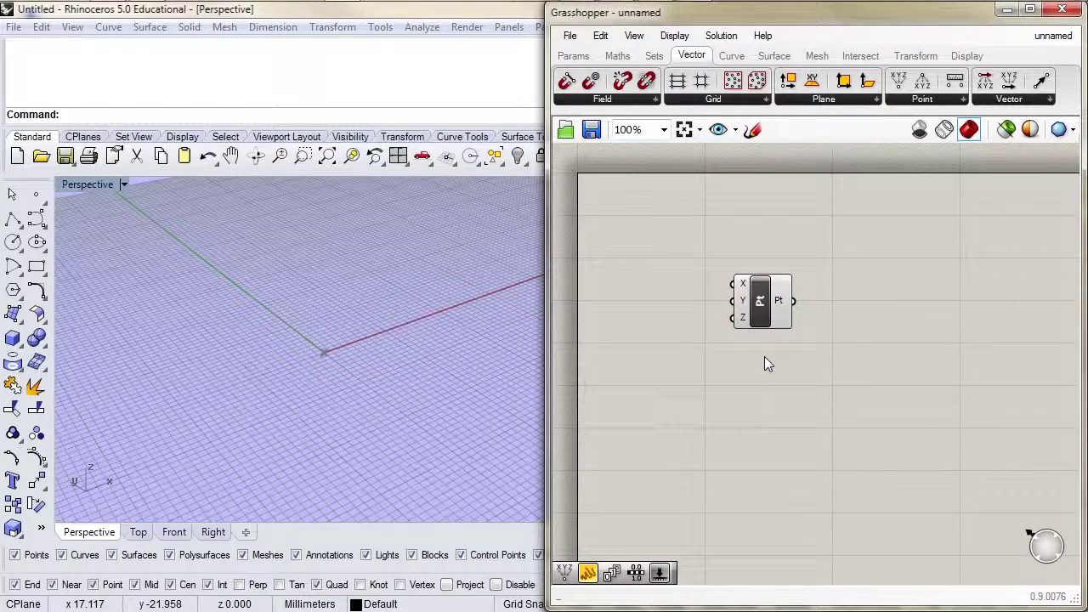
right_click(762, 304)
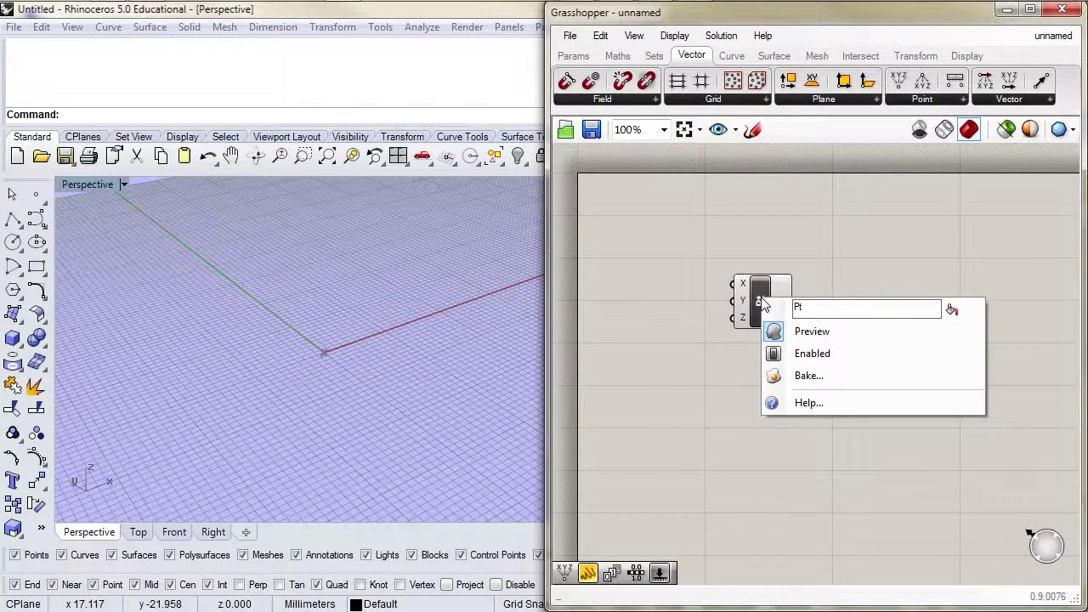
click(775, 331)
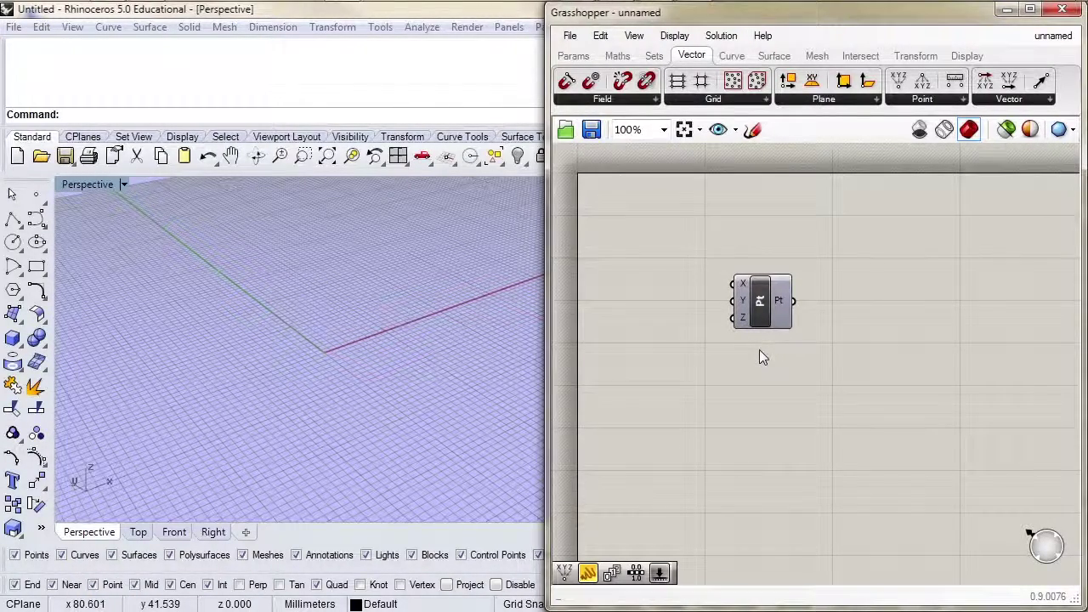
Step: Disable the Construct Point component from its context menu so it turns grey
right_click(757, 293)
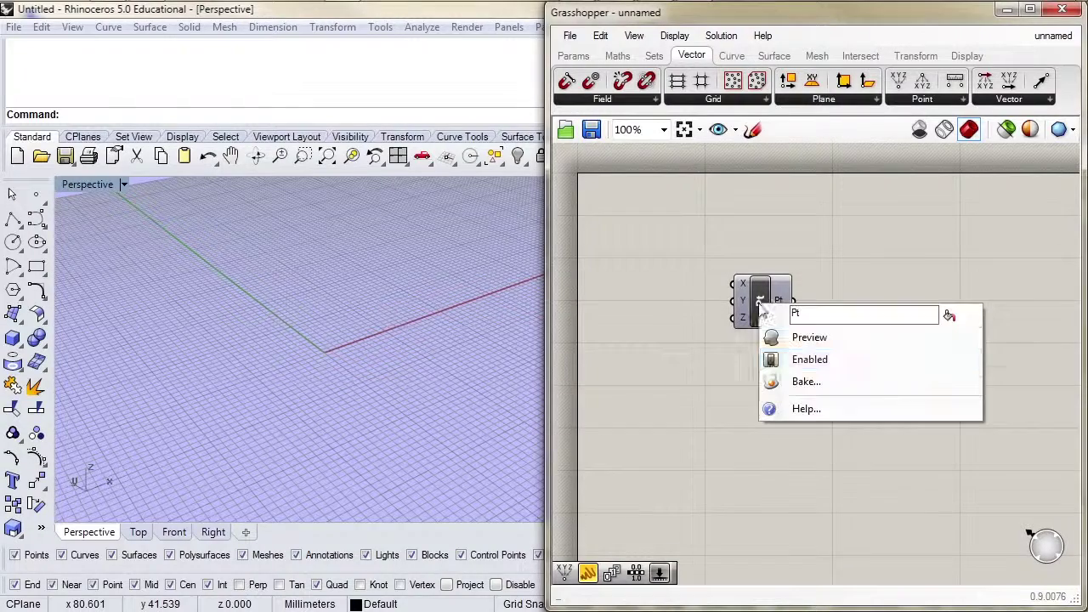
click(771, 360)
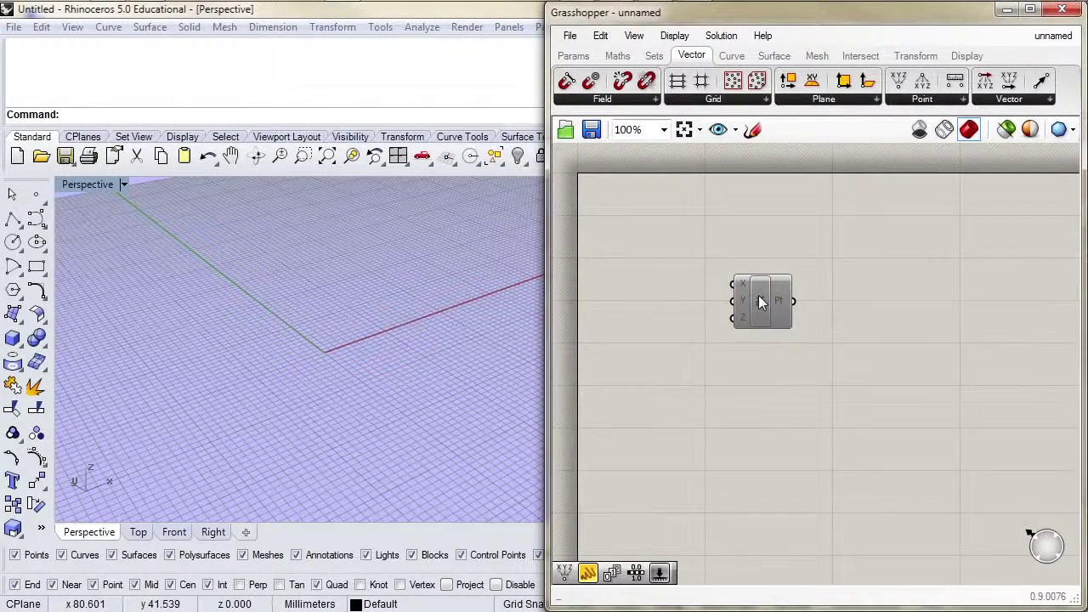
right_click(761, 304)
Step: Re-enable the Construct Point component and turn its preview back on
click(770, 353)
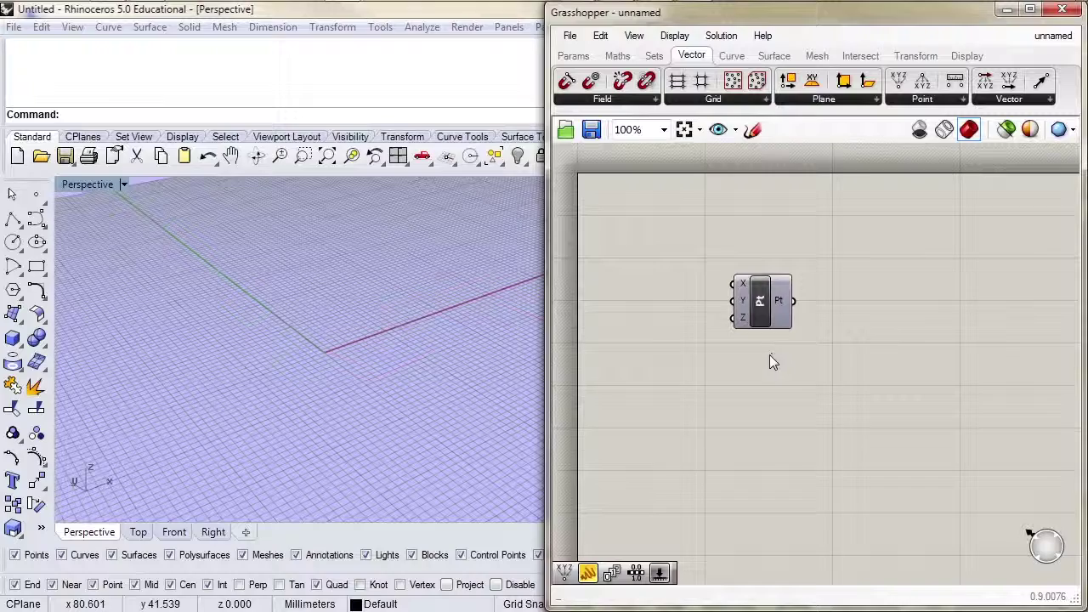
right_click(761, 304)
click(799, 334)
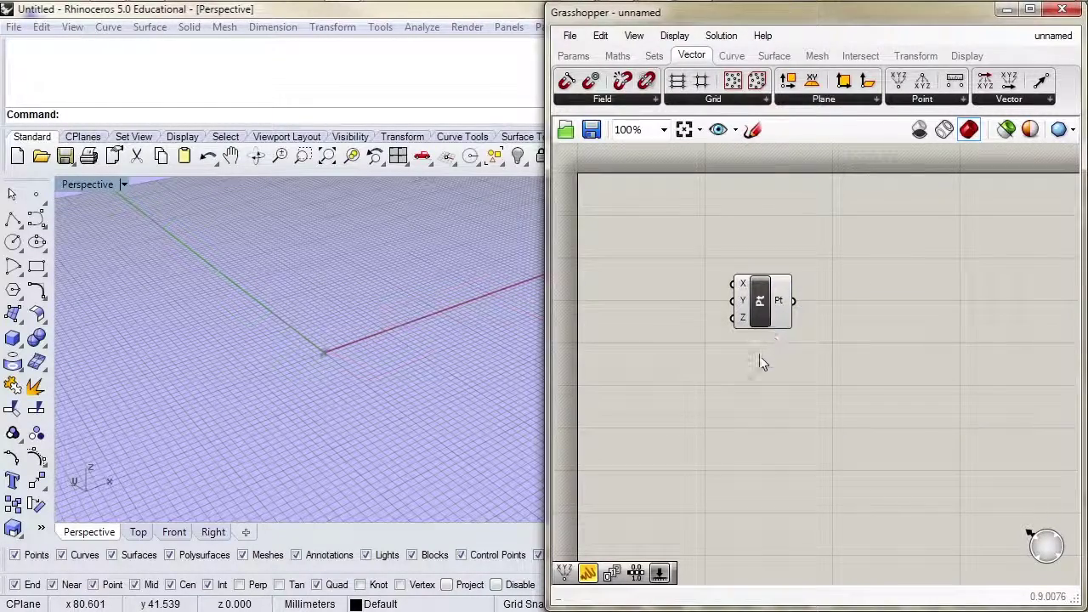
click(759, 306)
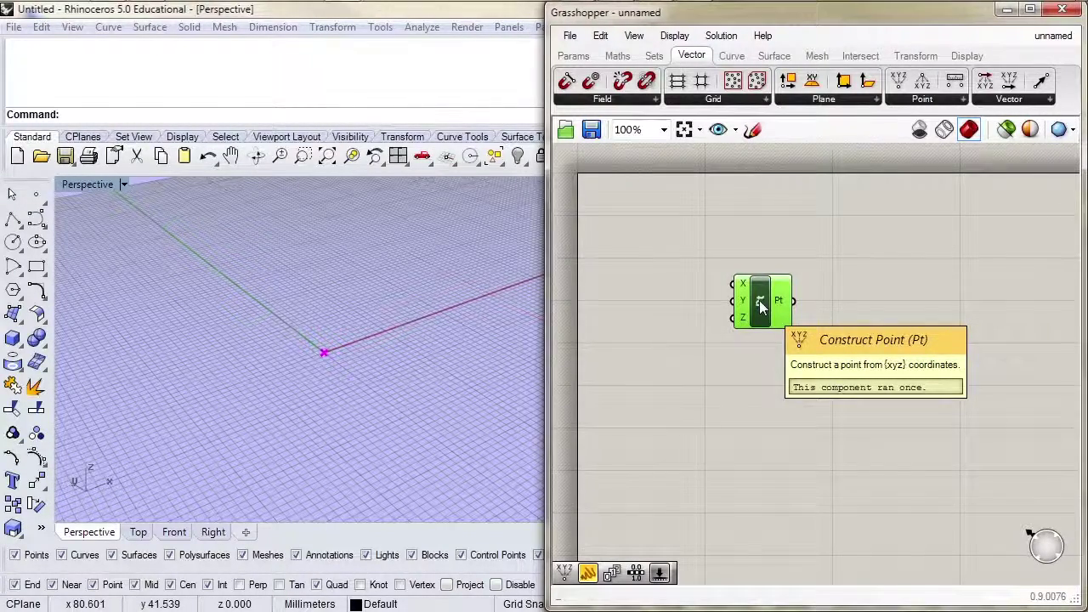
click(766, 361)
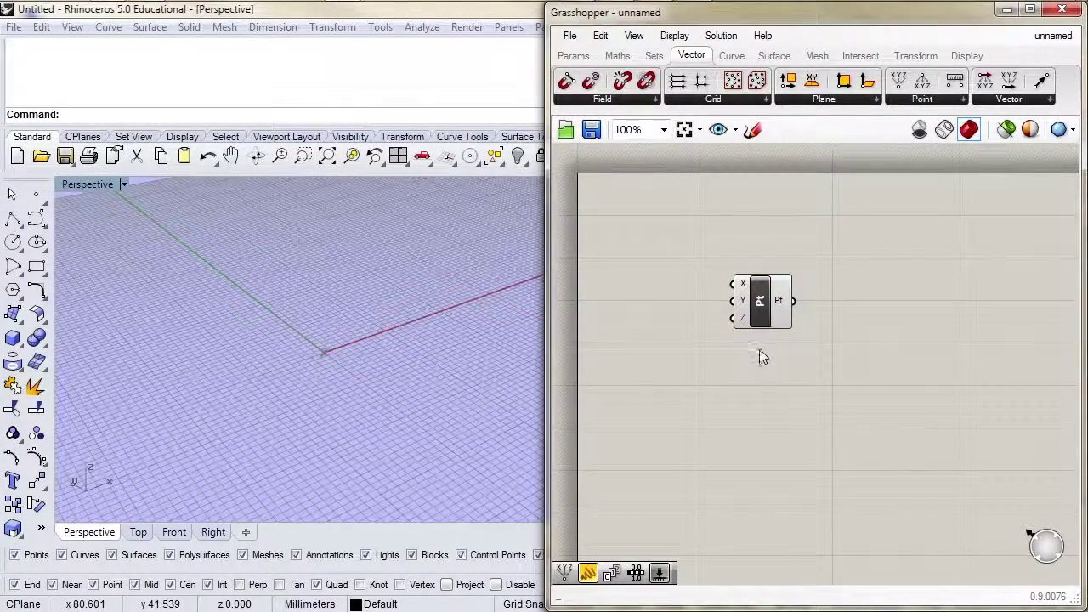
Step: Set the X input to 10 with Set Number and commit the change
right_click(742, 287)
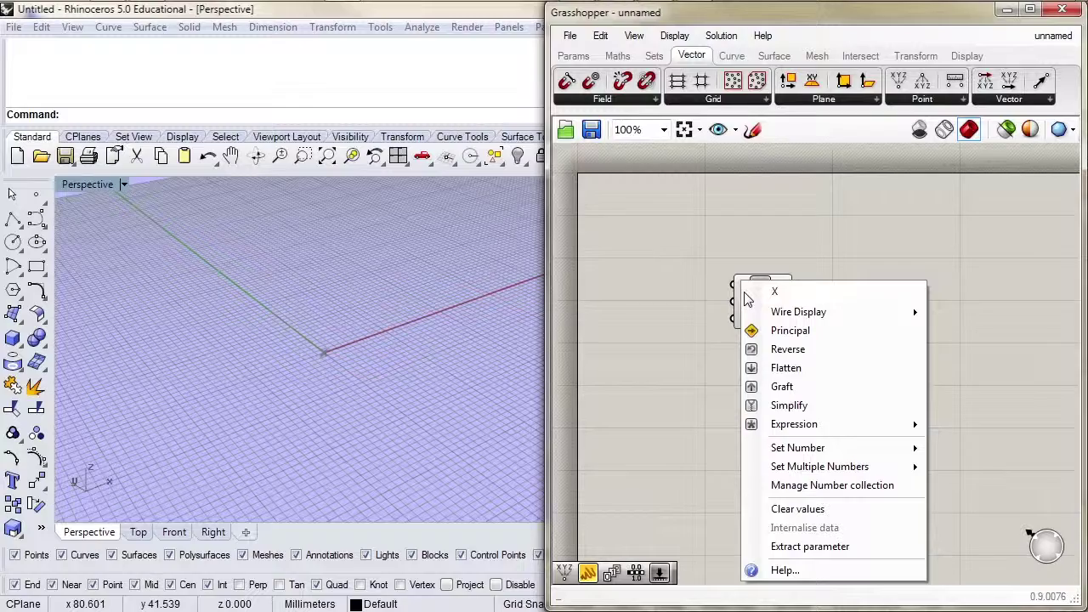
mouse_move(776, 447)
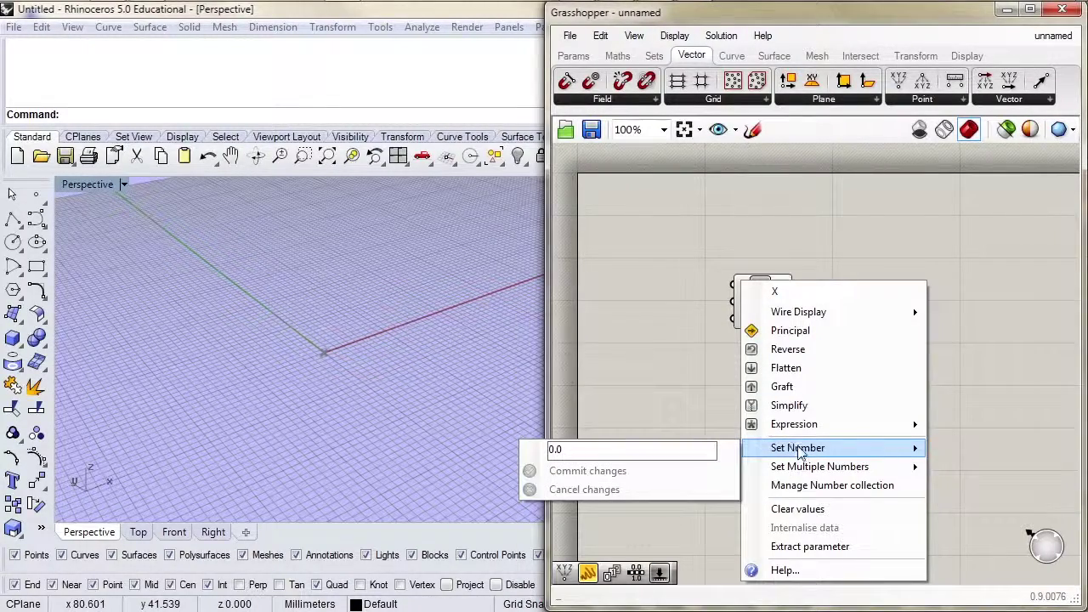
click(701, 449)
text(10)
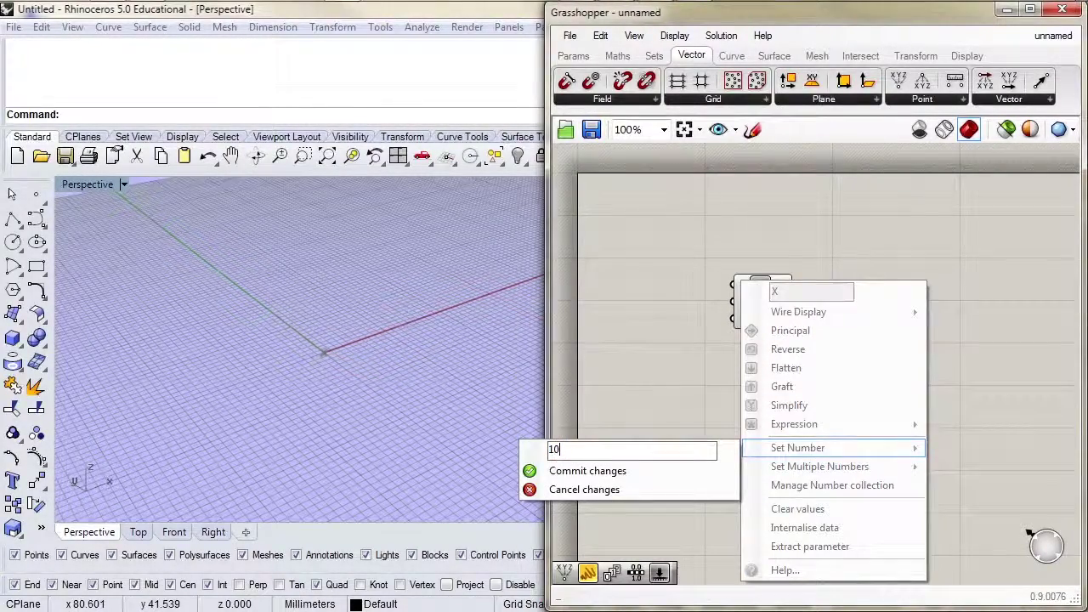
click(600, 469)
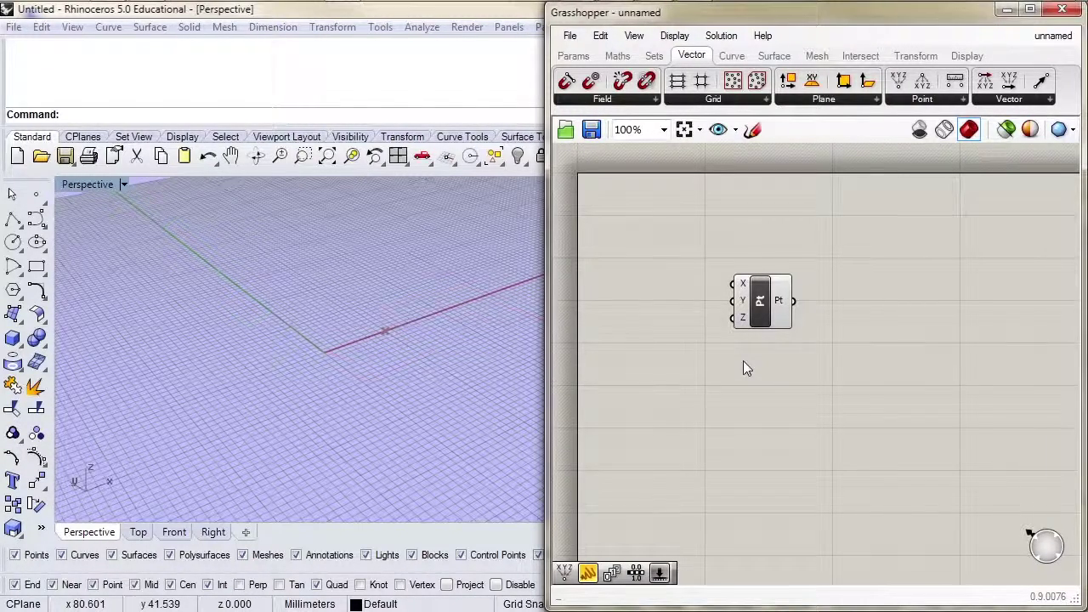
Step: Review the context menus of the X input, the component and its Pt output
right_click(742, 286)
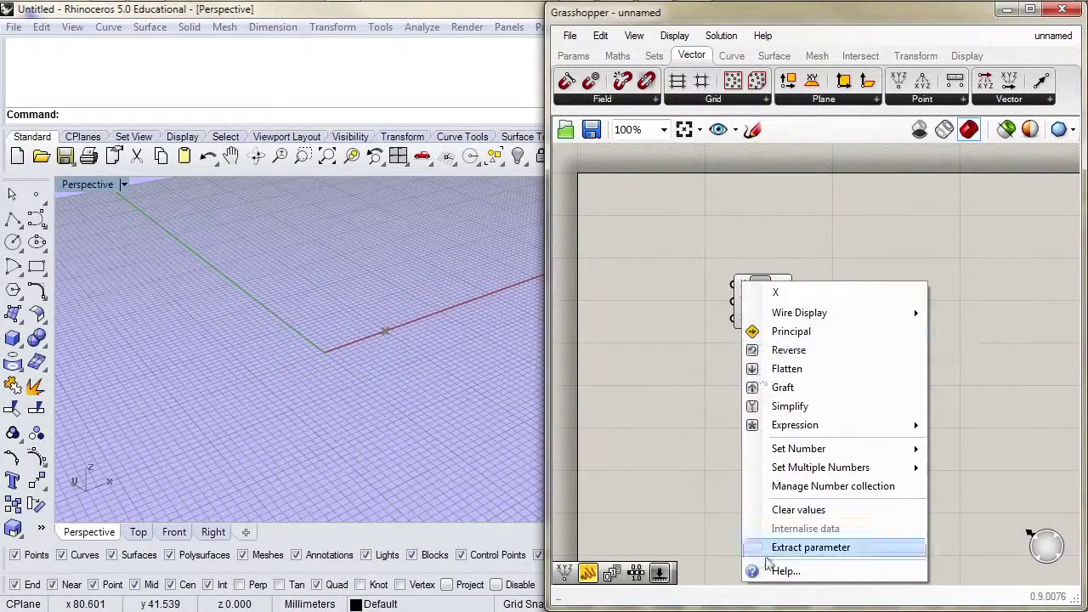
click(778, 255)
right_click(758, 301)
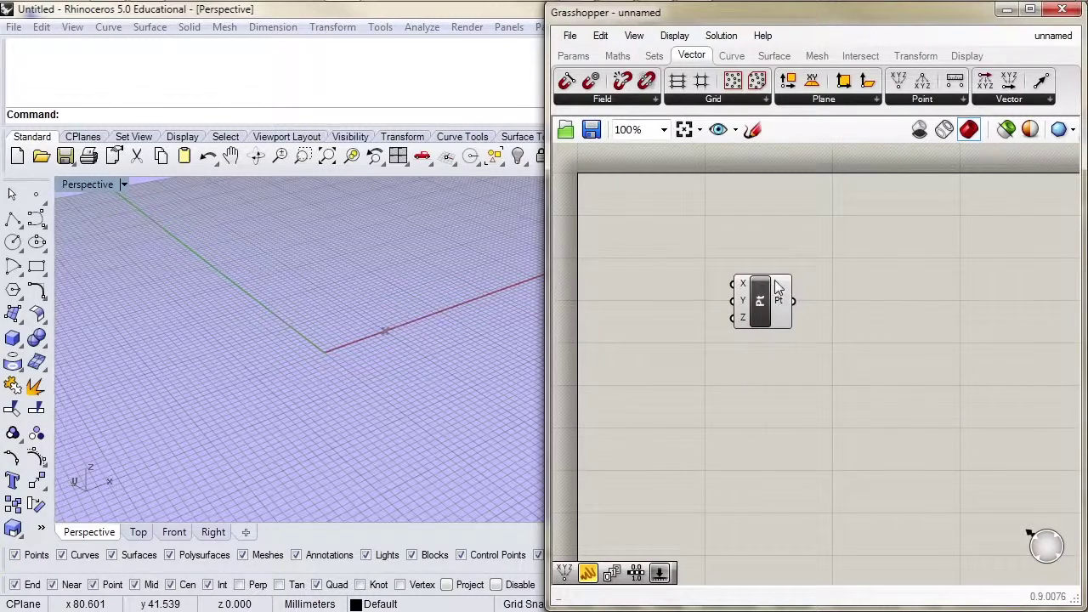
right_click(775, 296)
Step: Place a Distance component right of Construct Point and wire Pt into its A input
click(928, 99)
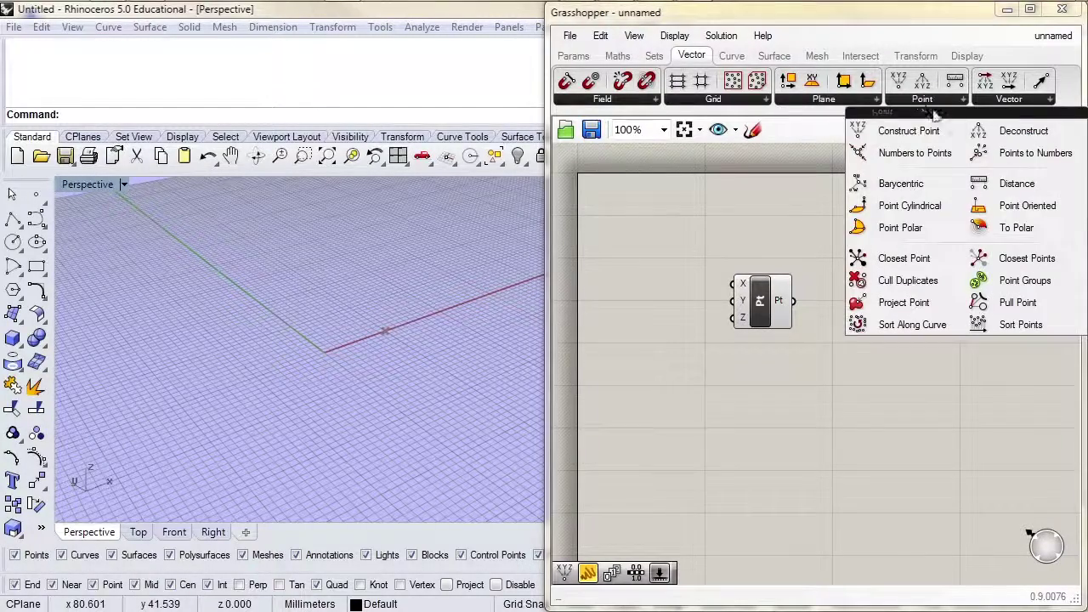
drag(1017, 181, 890, 342)
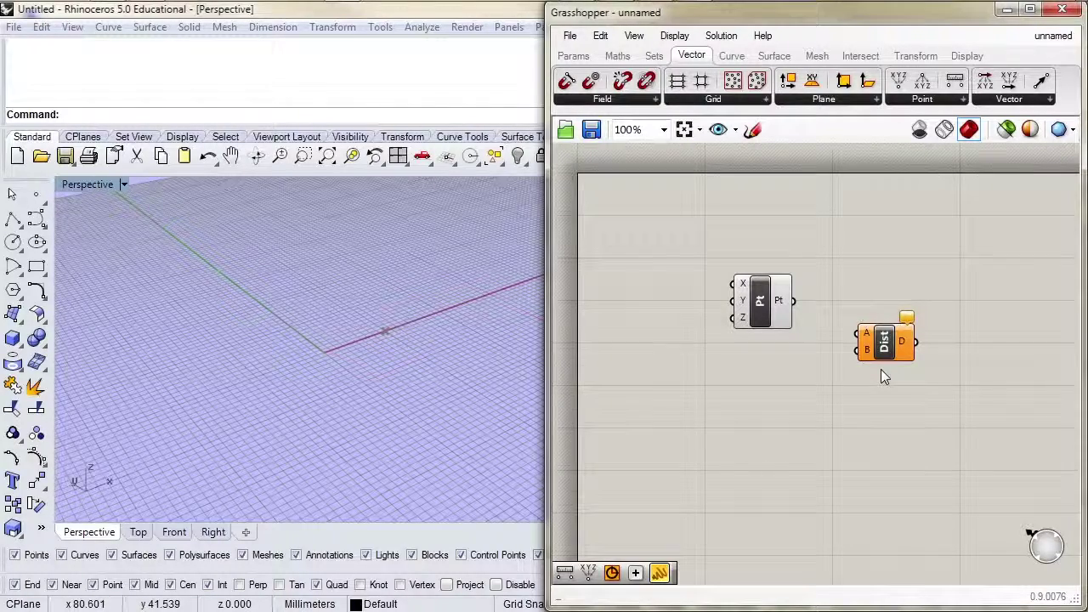
mouse_move(906, 320)
drag(795, 301, 860, 333)
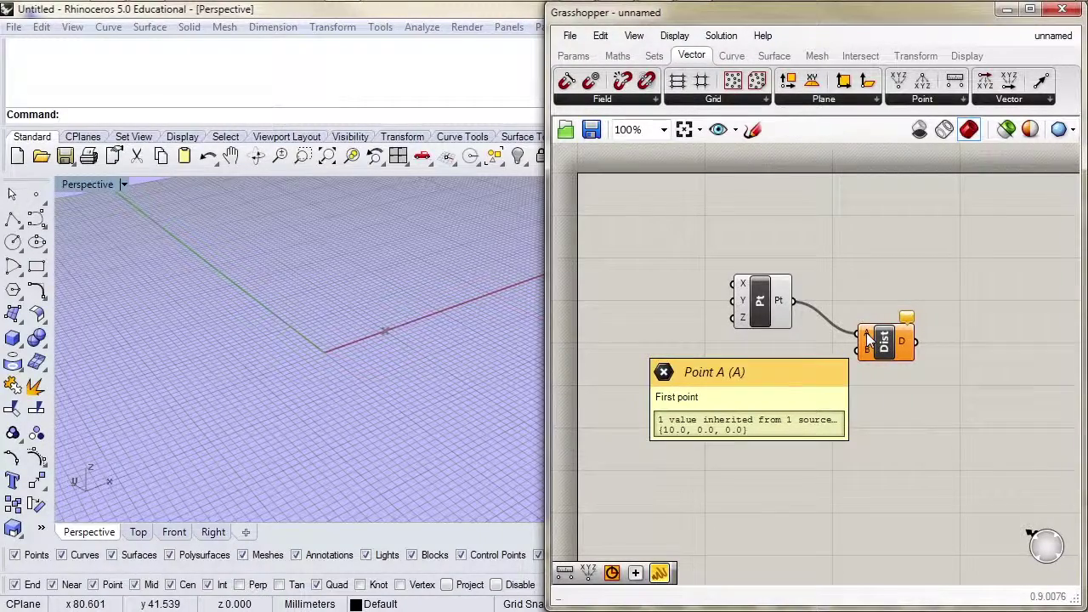
Step: Check the orange Distance warning that the empty B input failed to collect data
mouse_move(868, 348)
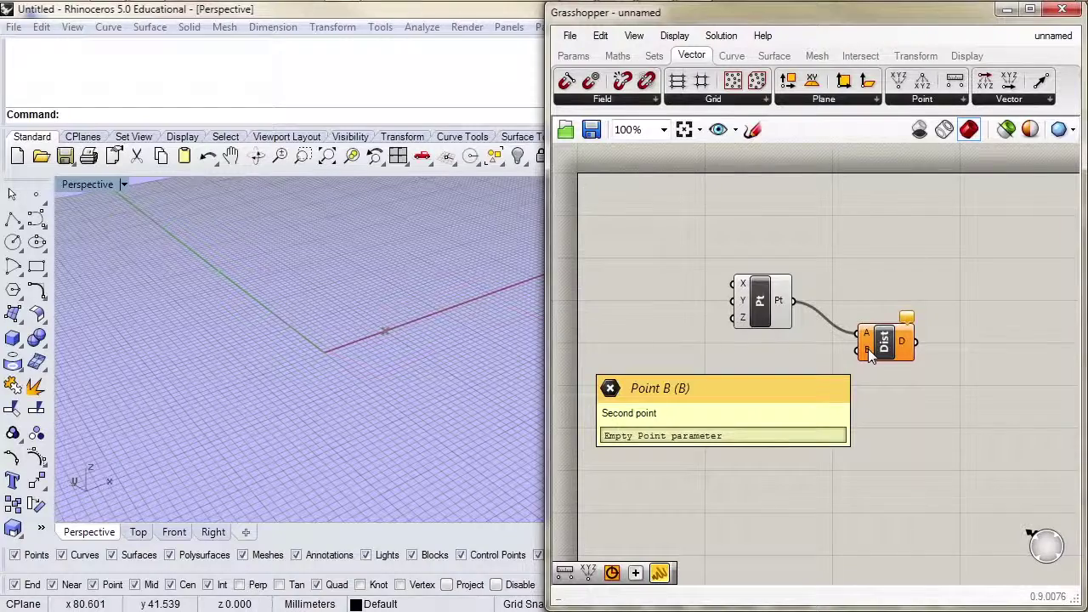
mouse_move(904, 344)
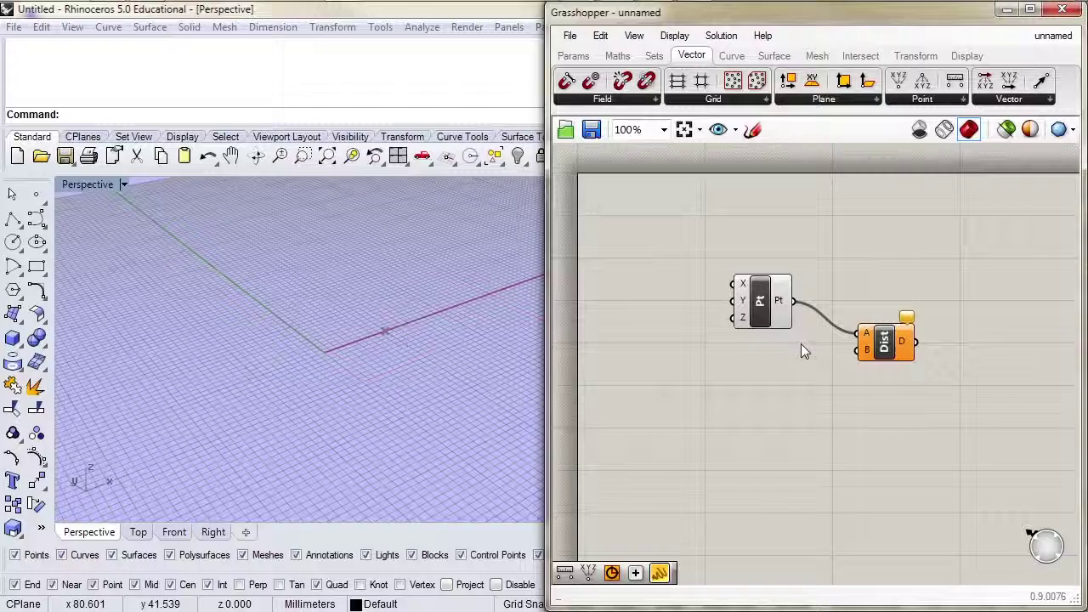
Step: Add a second Construct Point below the first and wire its Pt output into Distance input B
click(899, 99)
drag(896, 122, 759, 408)
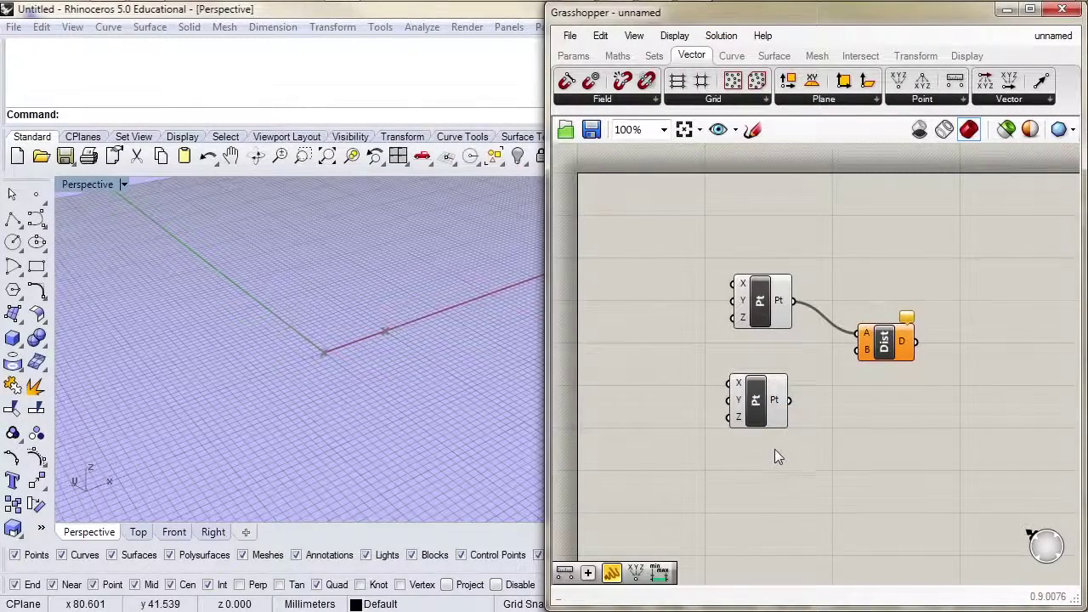
drag(795, 400, 856, 350)
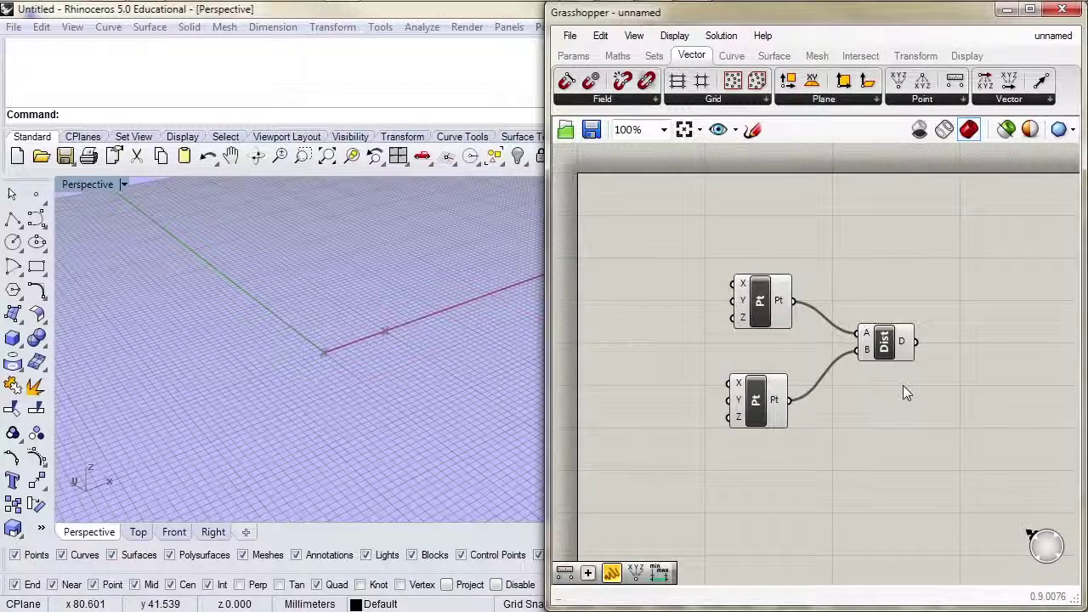
Step: Add another Distance component and feed the first Distance's D output into its A input
click(919, 99)
click(996, 183)
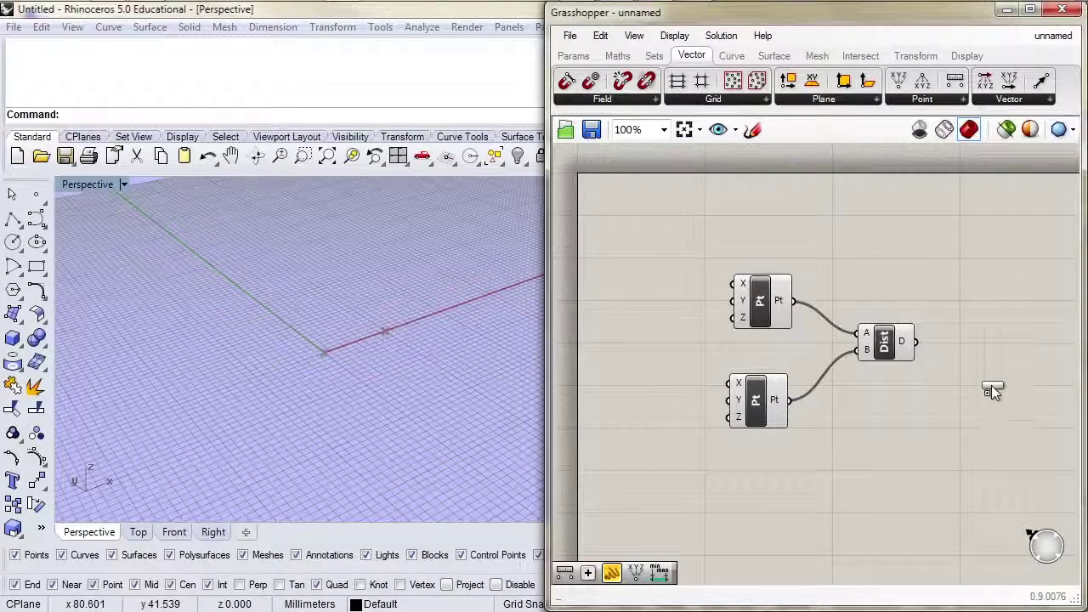
click(988, 381)
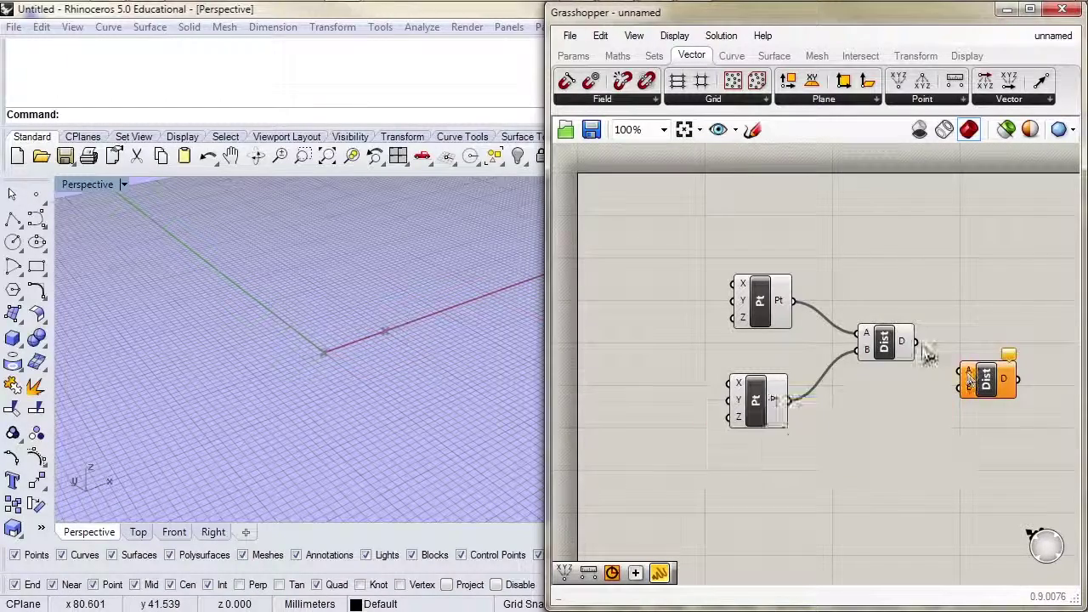
drag(915, 342, 961, 371)
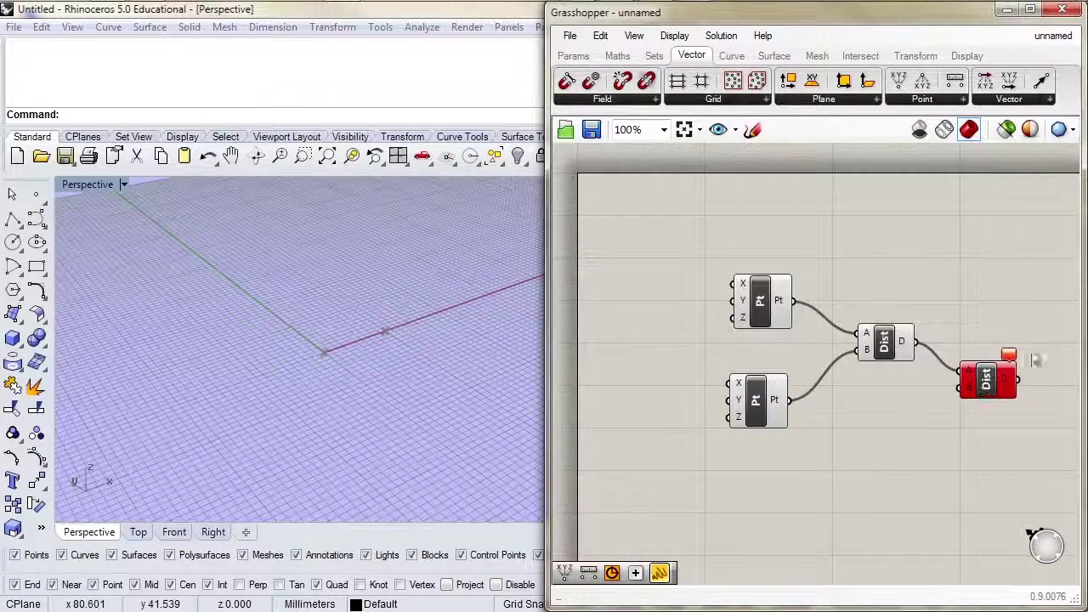
mouse_move(1010, 354)
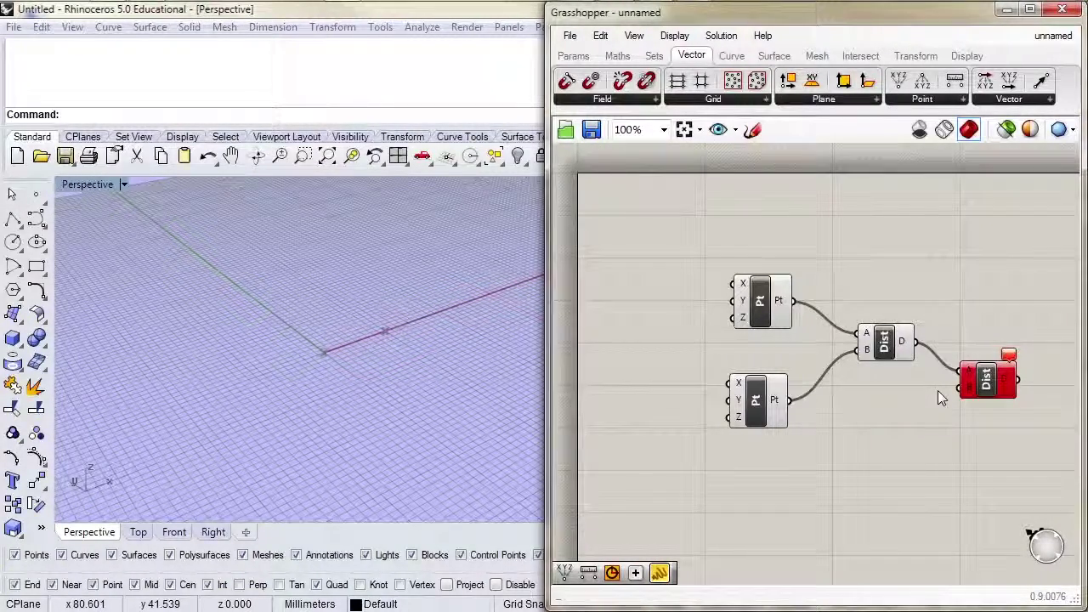
Step: Delete the red Distance component, then inspect Construct Point's X input, component and Pt menus
drag(1040, 325, 931, 409)
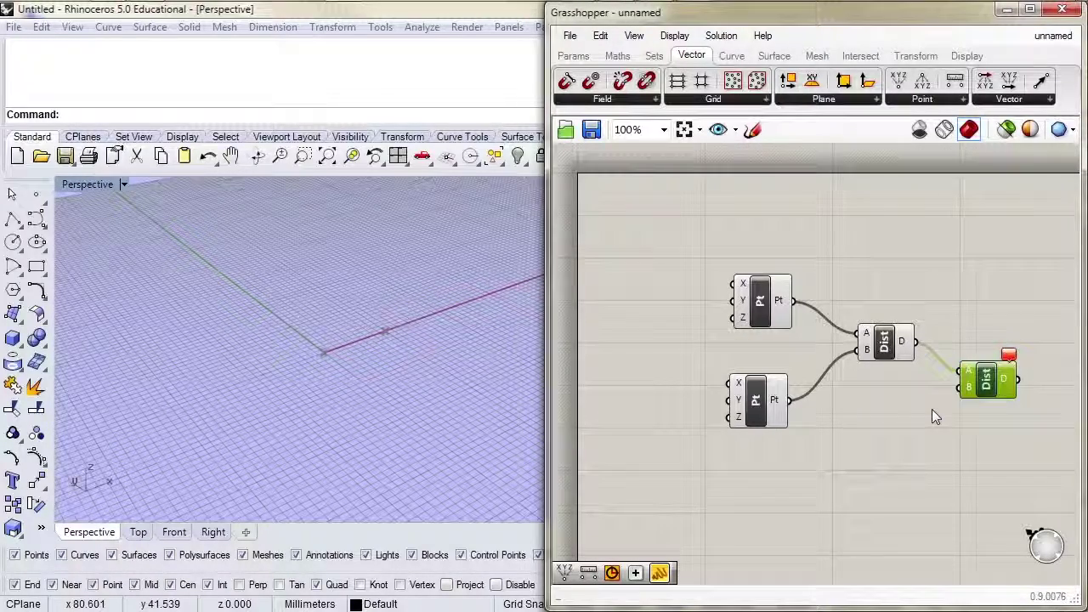
key(Delete)
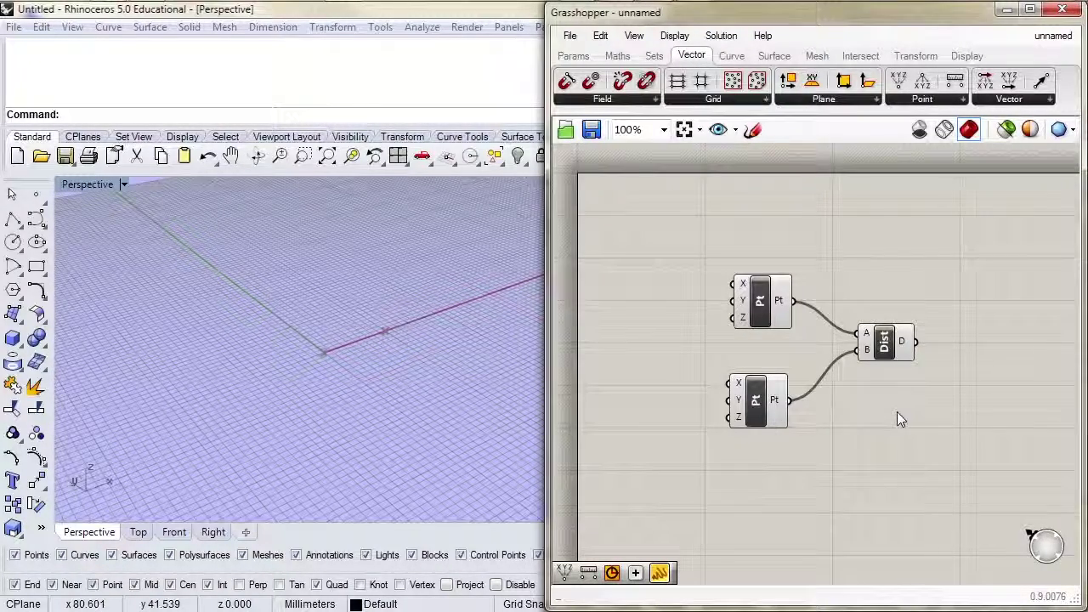
mouse_move(744, 287)
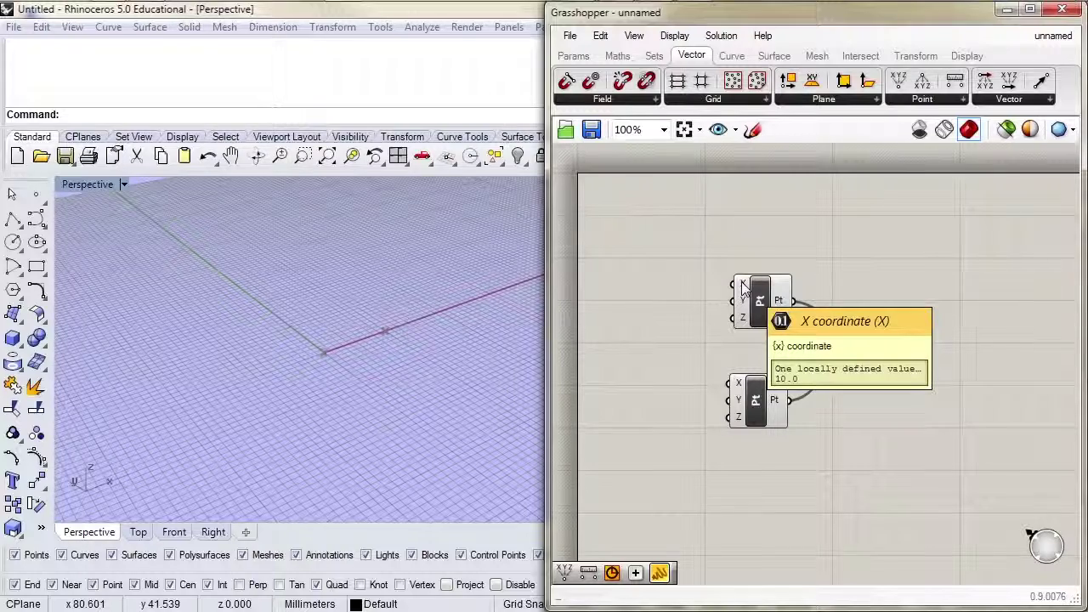
mouse_move(782, 303)
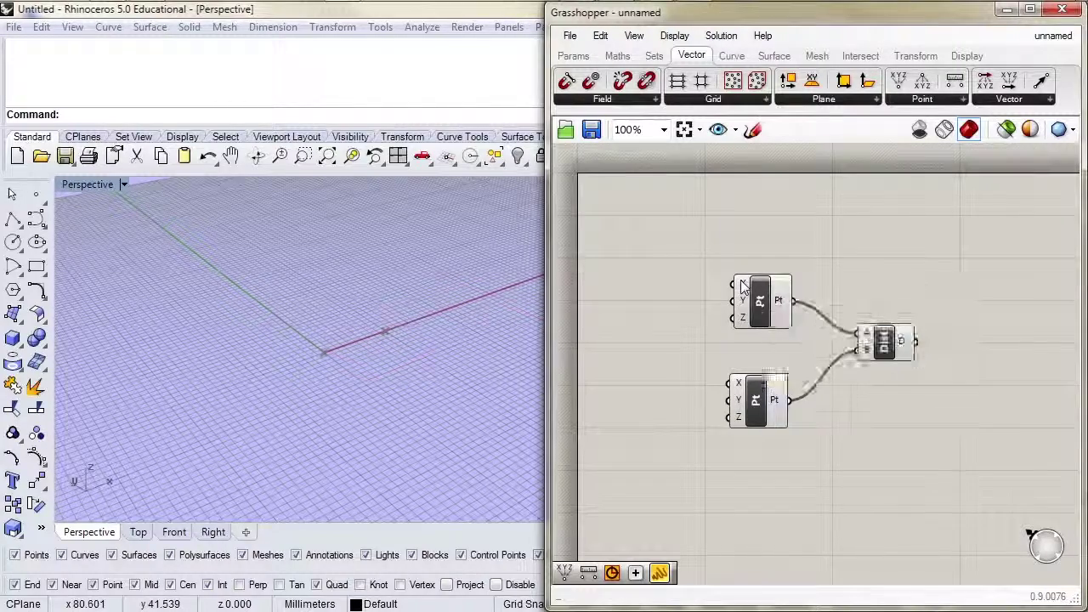
right_click(736, 280)
click(794, 239)
right_click(762, 299)
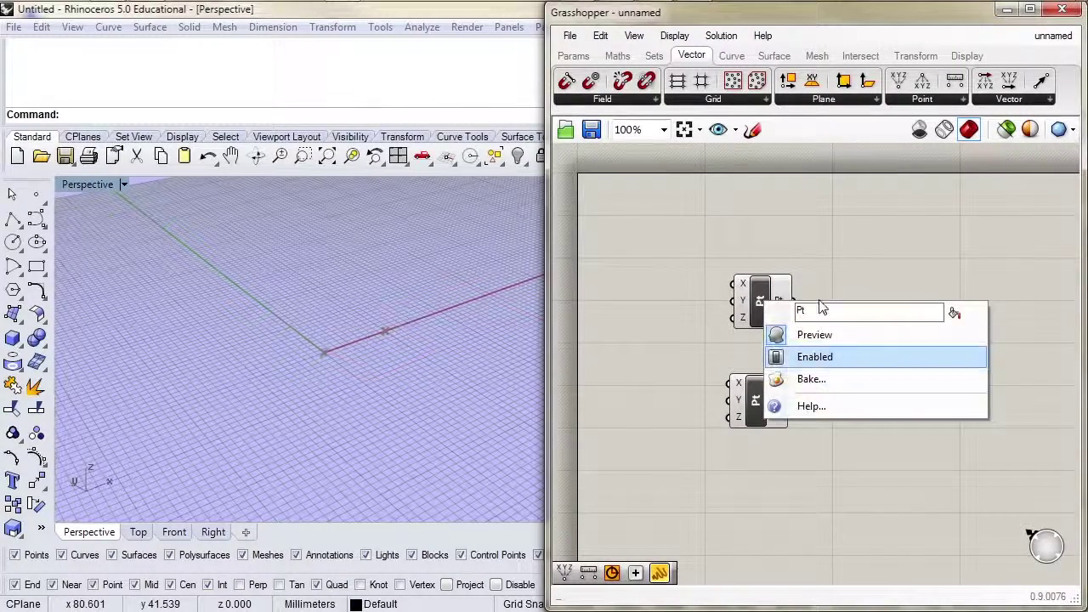
click(836, 251)
right_click(779, 304)
Step: Place a new Distance component and wire the first Distance's D output into its A input
click(842, 272)
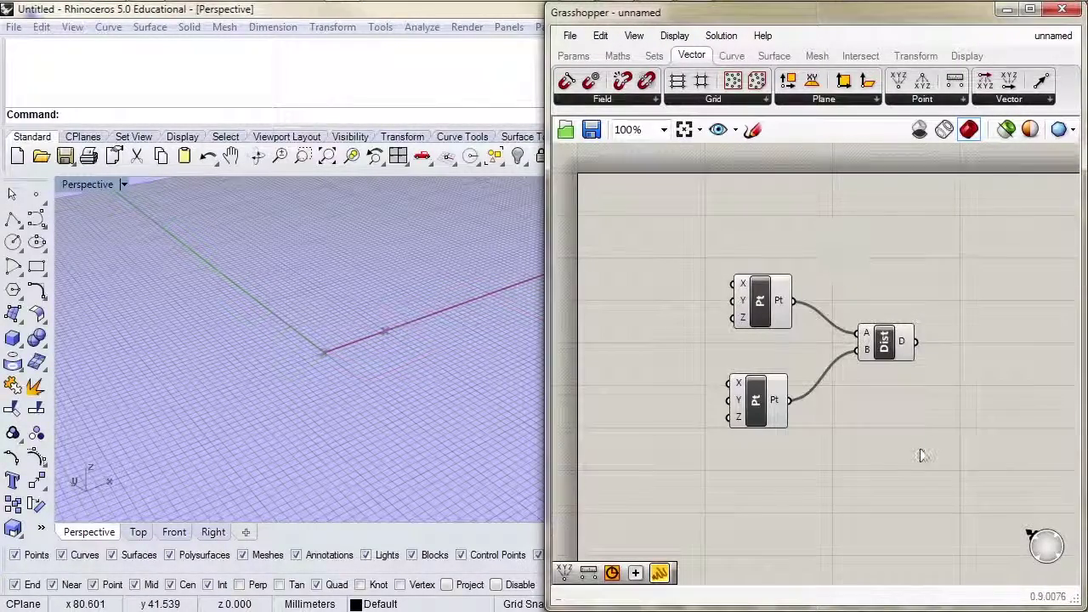
drag(954, 80, 946, 388)
drag(916, 343, 946, 388)
click(898, 478)
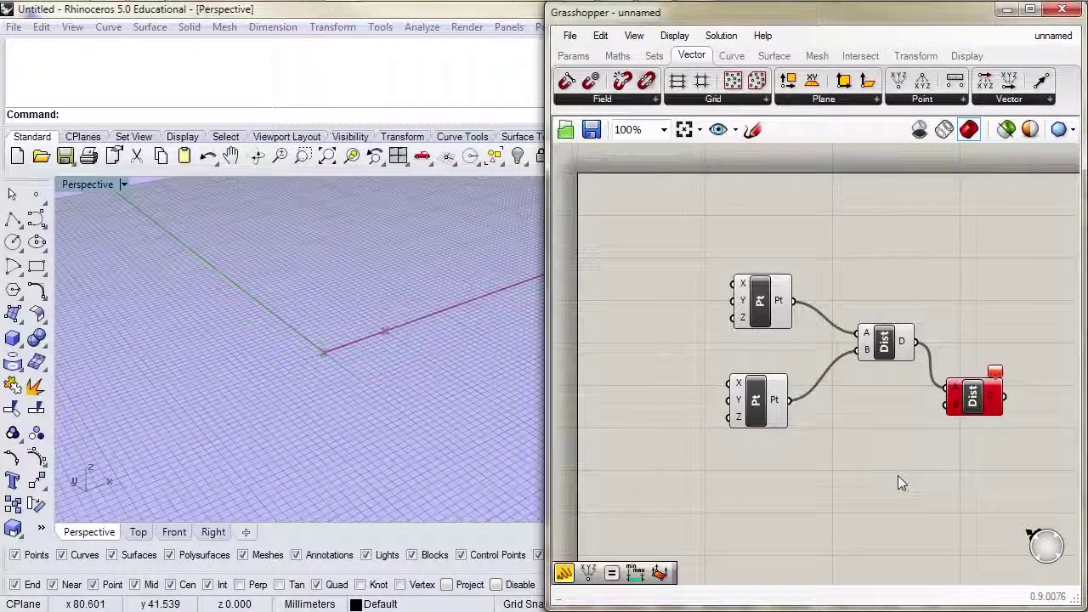